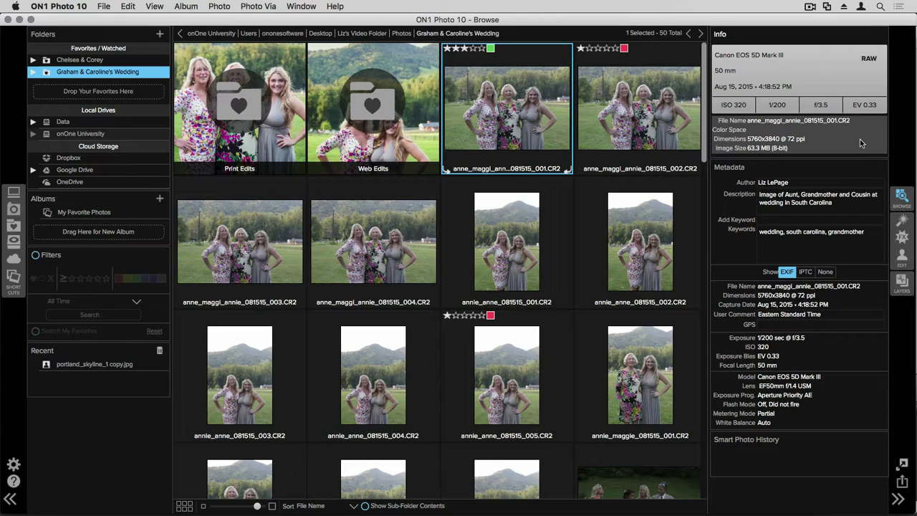
Replace the photo's author name with the author's full name
click(793, 183)
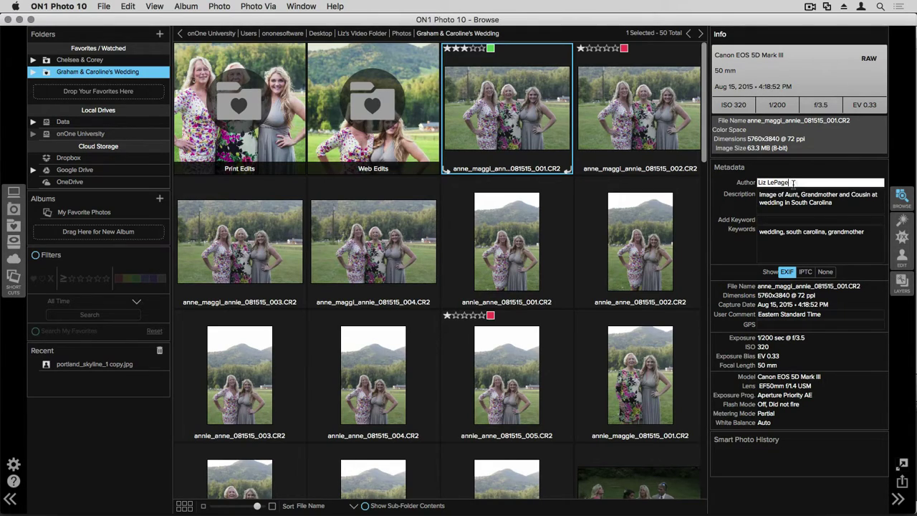
drag(797, 182, 755, 182)
text(Elizabeth LePage)
Add aunt to the photo's keywords, removing the extra cousin keyword added alongside it
click(769, 219)
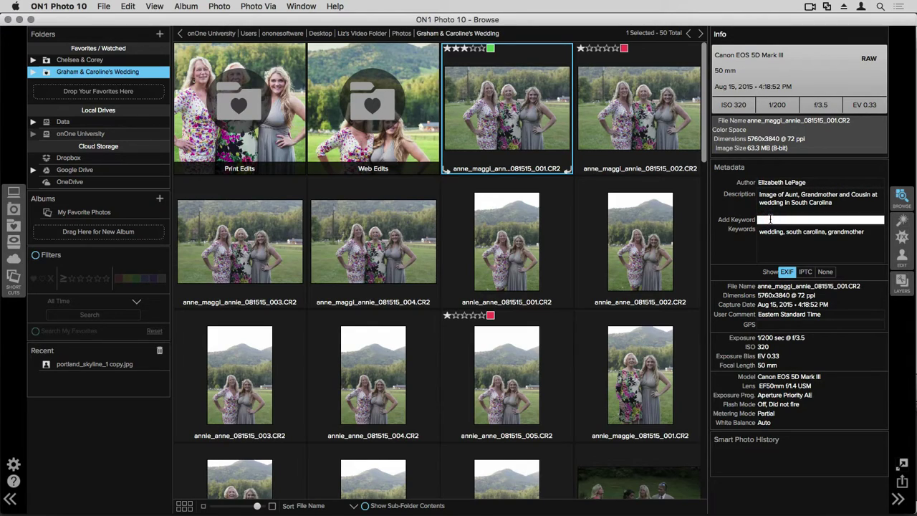
text(aunt)
key(Return)
text(cousin)
key(Return)
click(768, 239)
triple_click(768, 239)
click(768, 240)
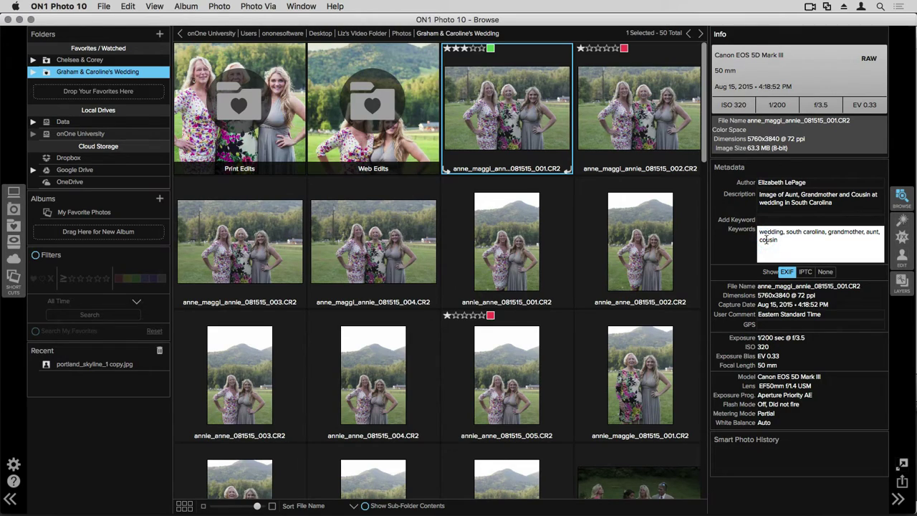
drag(778, 240, 759, 243)
key(BackSpace)
click(797, 258)
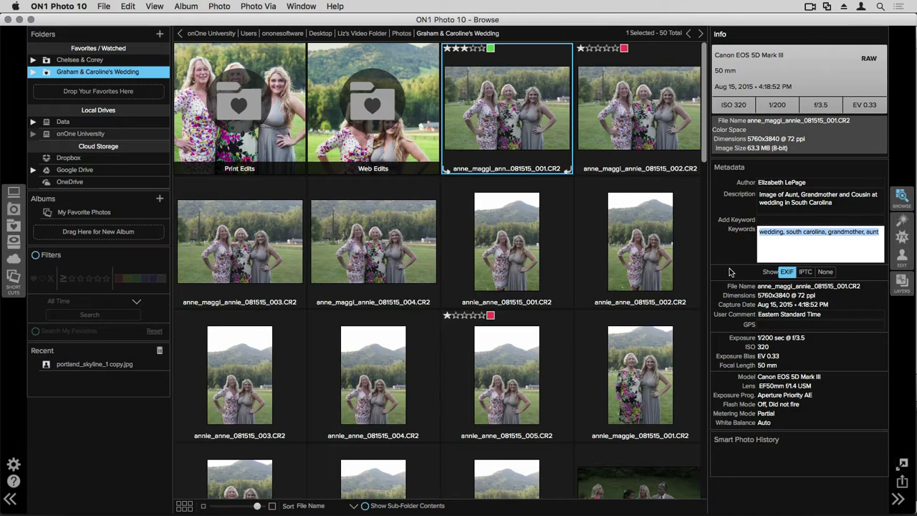
Display the photo's IPTC metadata and enter PHOTOGRAPHER as the Job Title
click(805, 273)
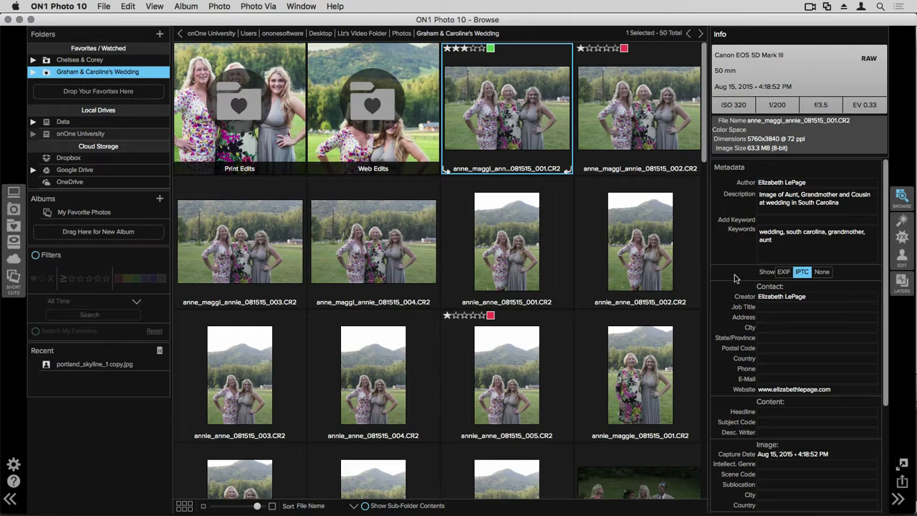
click(764, 307)
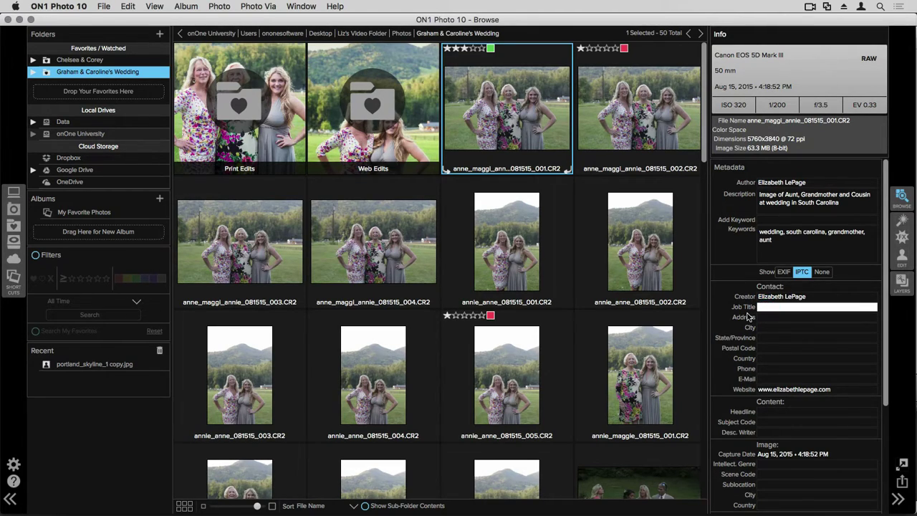
text(PHOTOGRAPHER)
scroll(747, 316, down, 5)
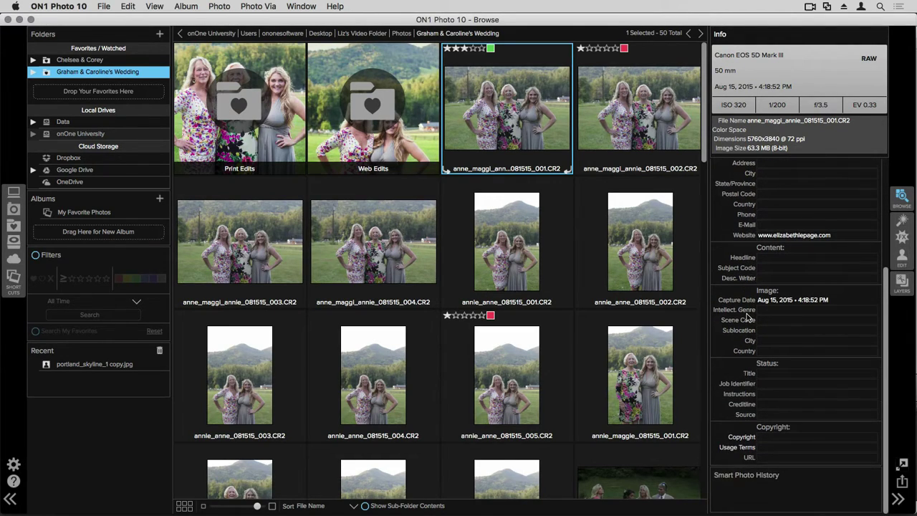
scroll(747, 316, up, 5)
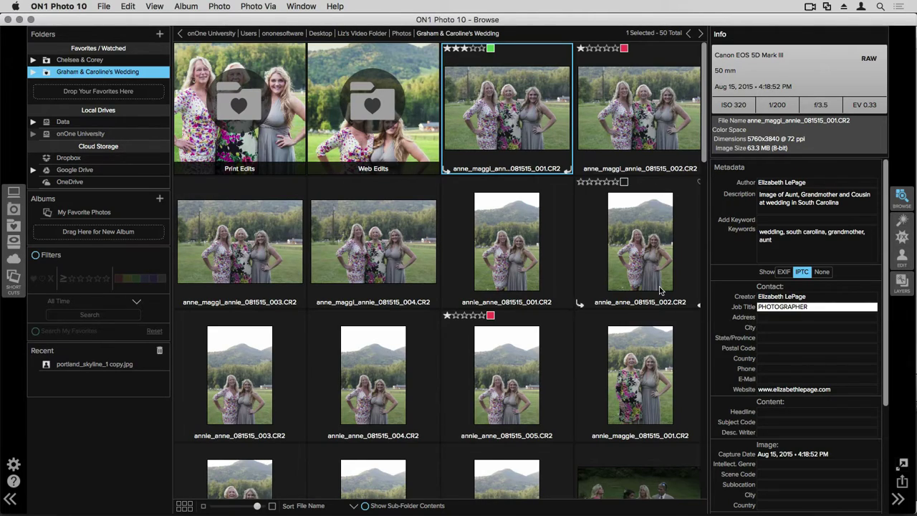
Commit the job title and select photos annie_anne_081515_001 through 005
key(Return)
click(501, 240)
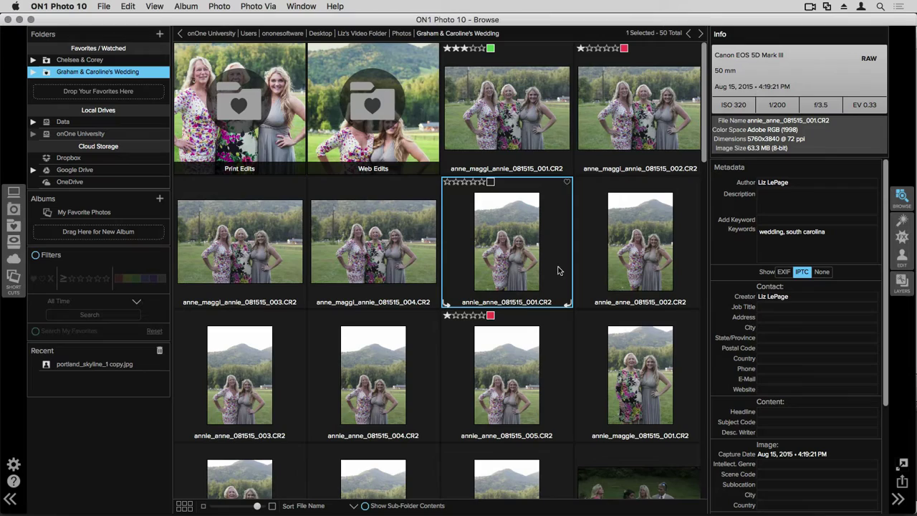
super+click(636, 247)
super+click(480, 370)
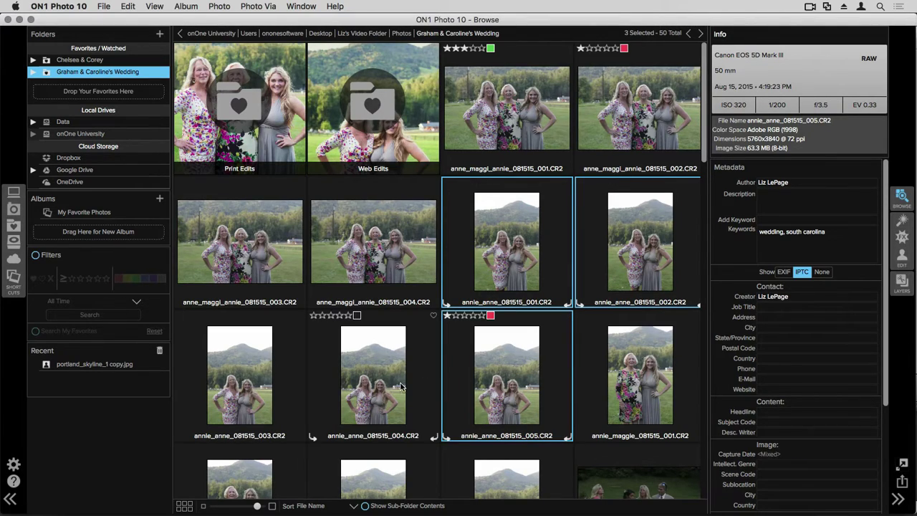
super+click(373, 379)
super+click(230, 398)
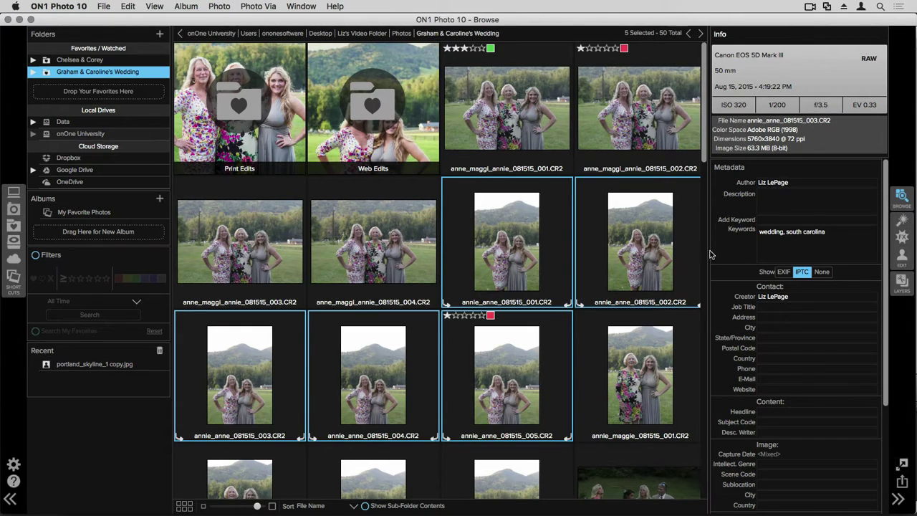
Apply the keywords aunt and cousin to all five selected photos
click(763, 220)
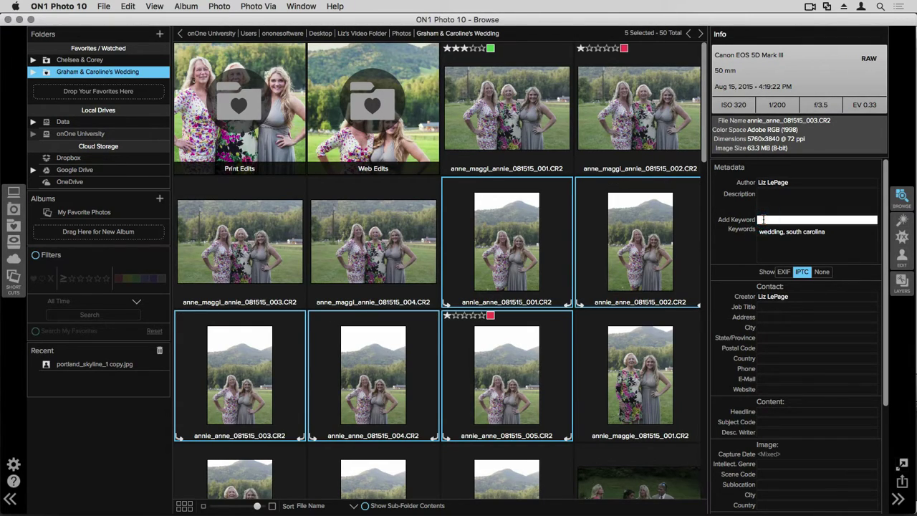
text(aunt)
key(Return)
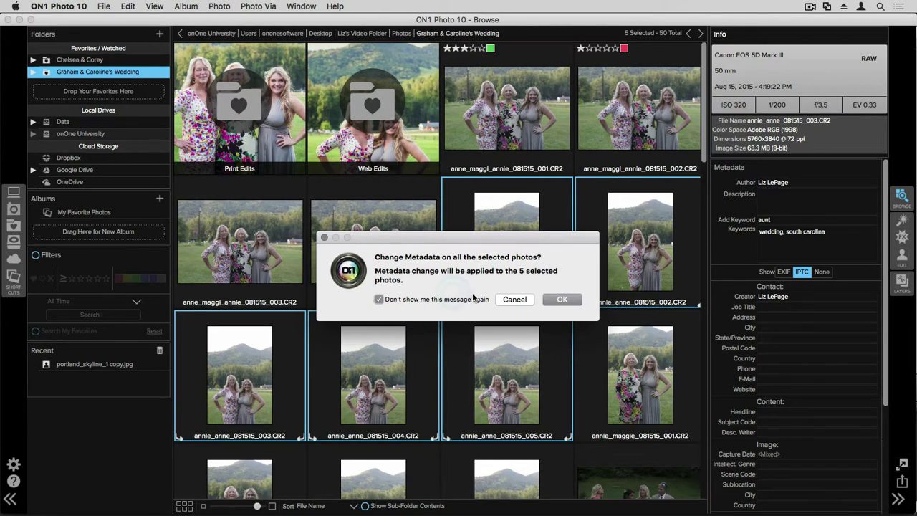
click(563, 300)
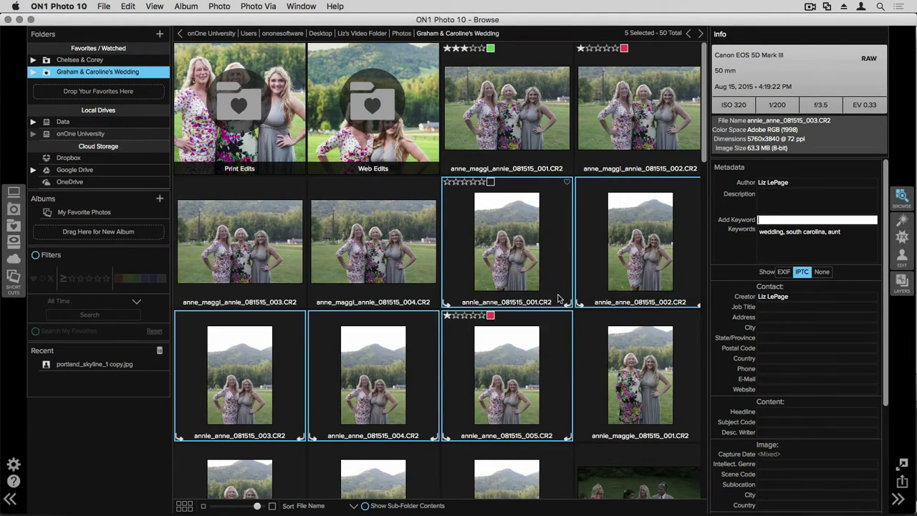
text(cousin)
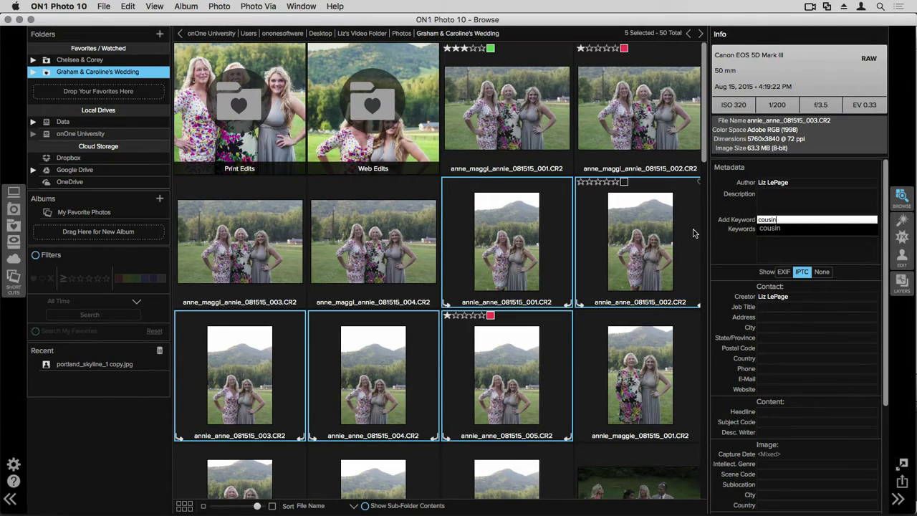
key(Return)
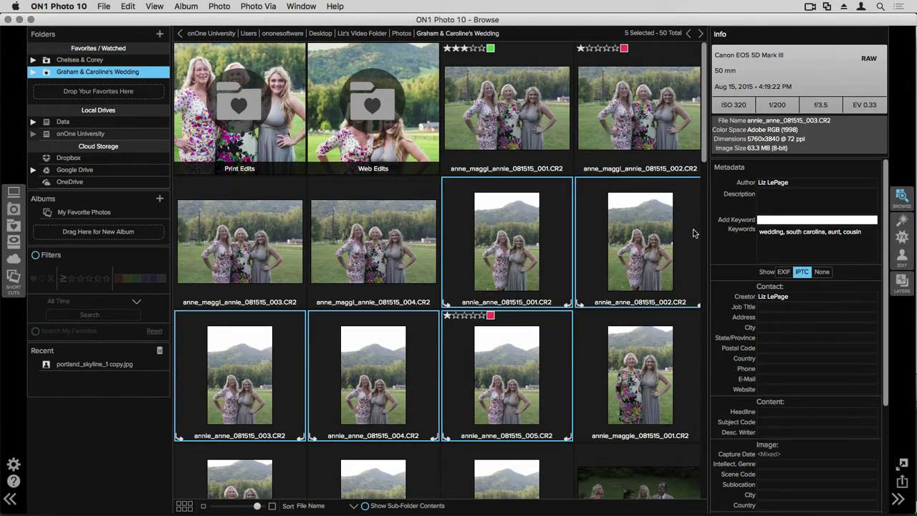